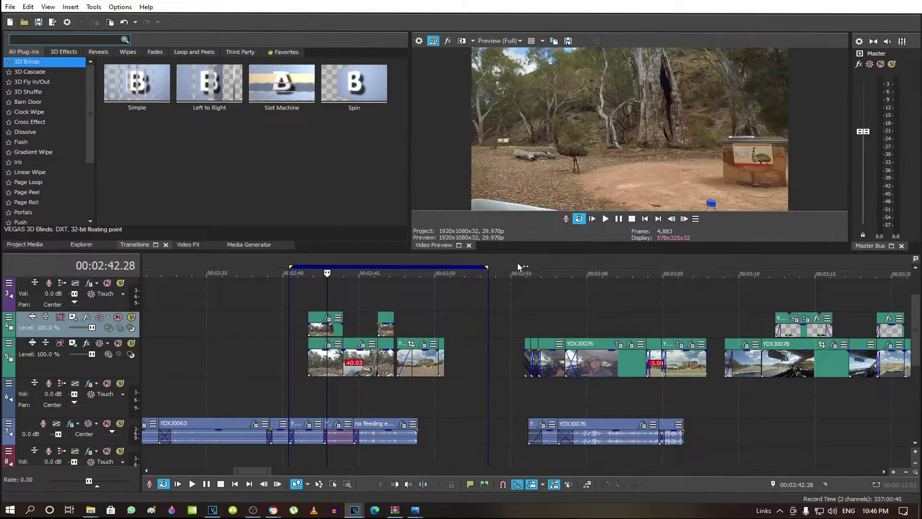
Jump to the campsite table shot at frame 4,925 and send the preview to the external monitor
scroll(379, 402, "up", 5)
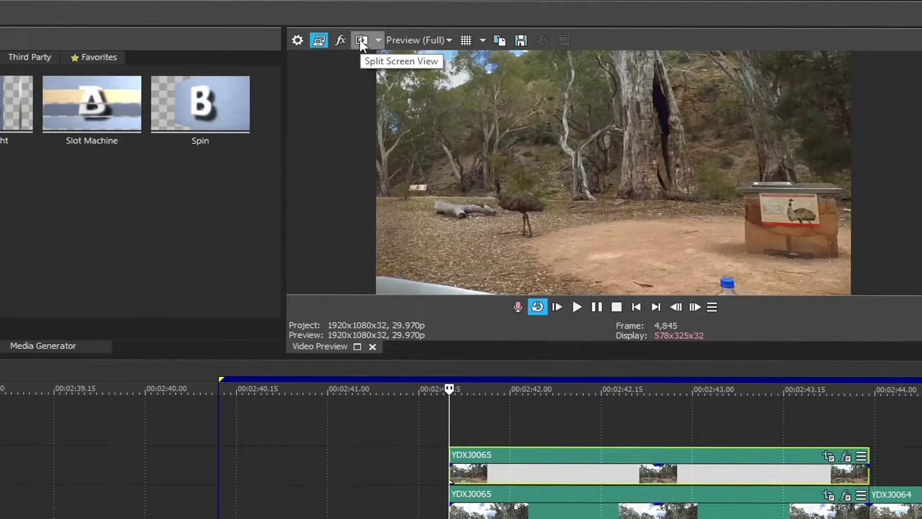
left_click(361, 41)
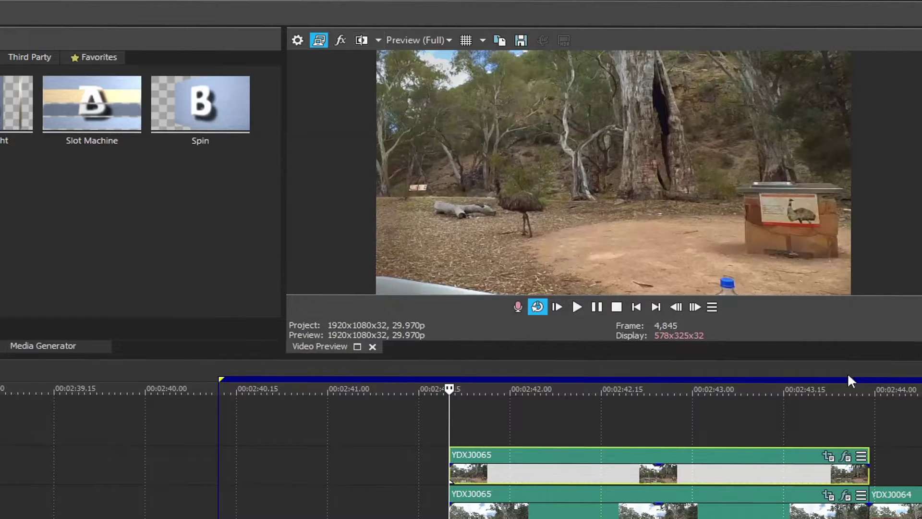
left_click(919, 465)
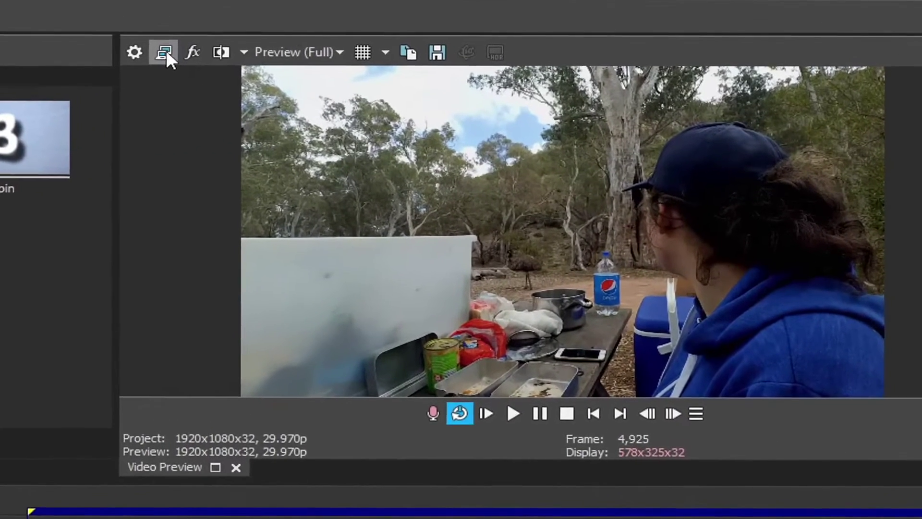
left_click(164, 51)
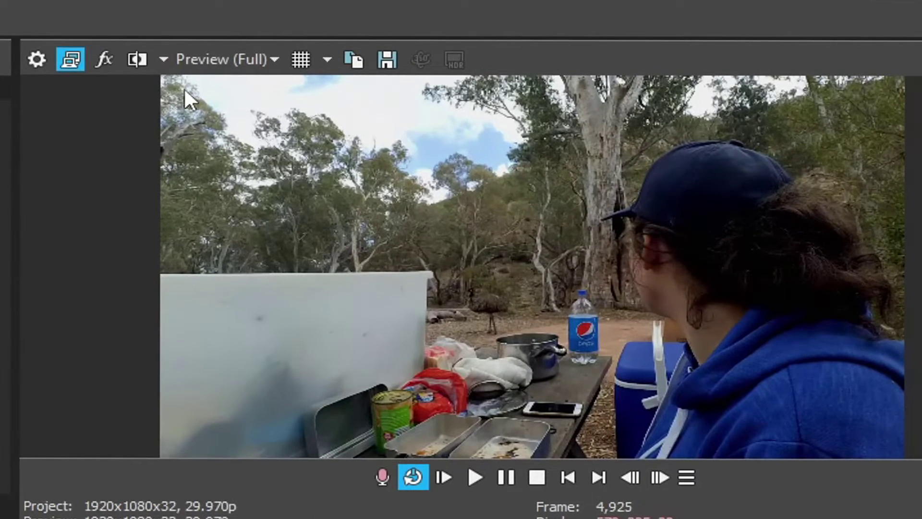
Toggle the before/after split comparison on and off repeatedly, leaving it off
left_click(139, 58)
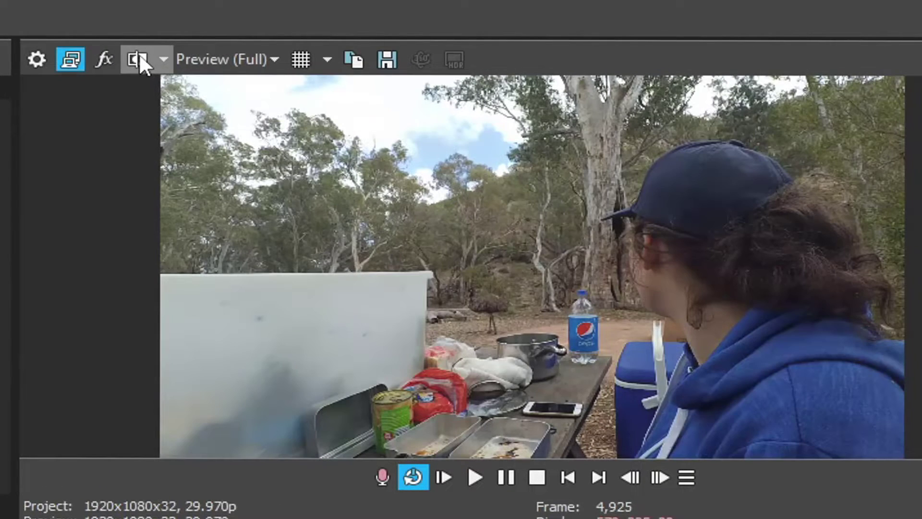
left_click(139, 57)
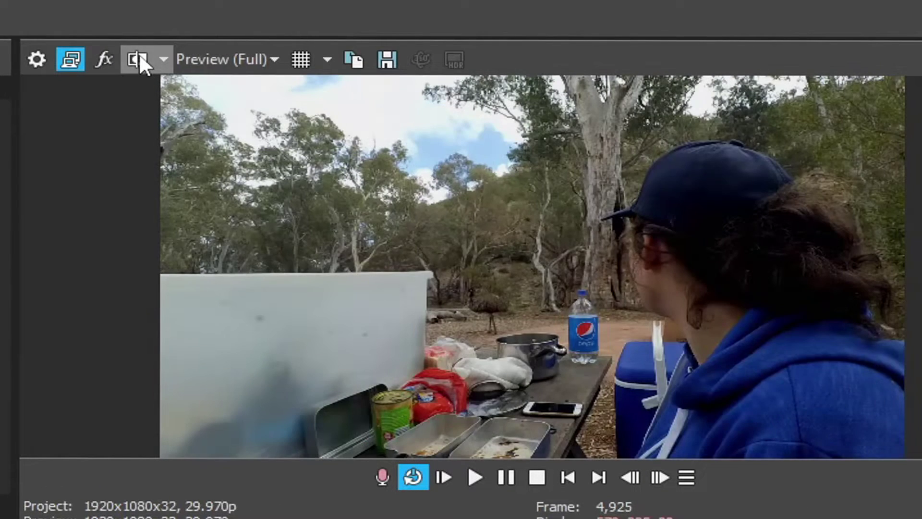
left_click(140, 56)
left_click(140, 56)
left_click(140, 57)
left_click(139, 56)
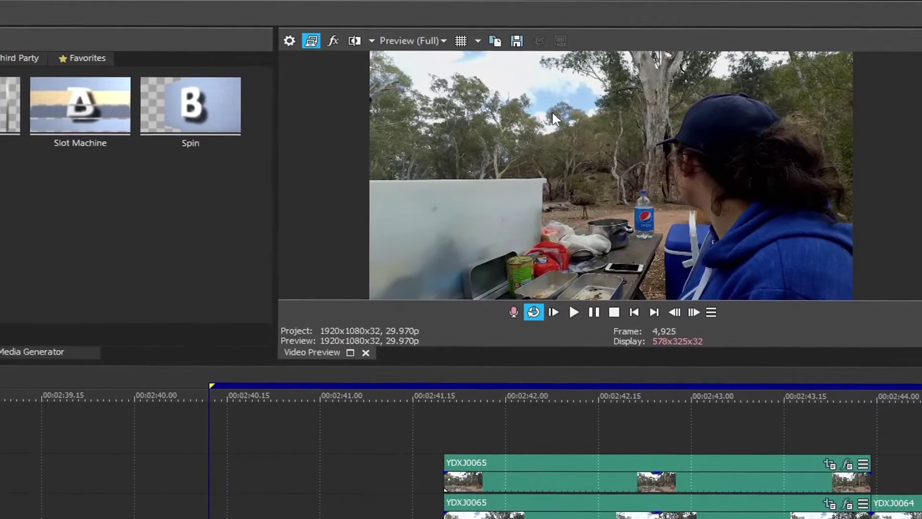
scroll(790, 492, "down", 3)
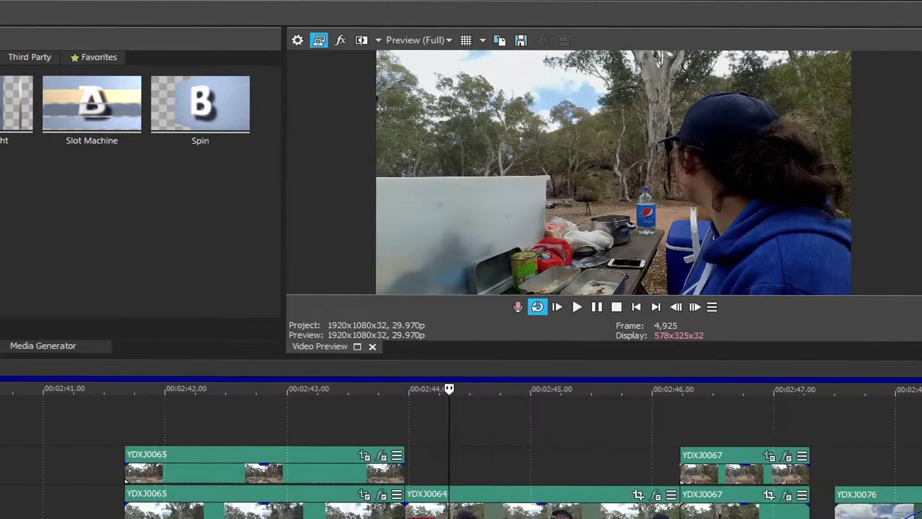
Move from the emu campsite shot to the painted silos shot at frame 5,061
left_click(670, 437)
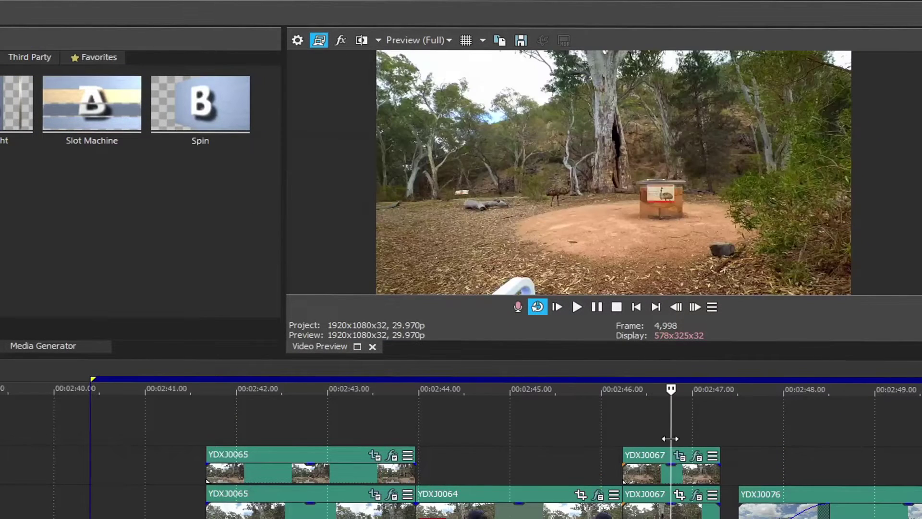
left_click(359, 40)
left_click(863, 468)
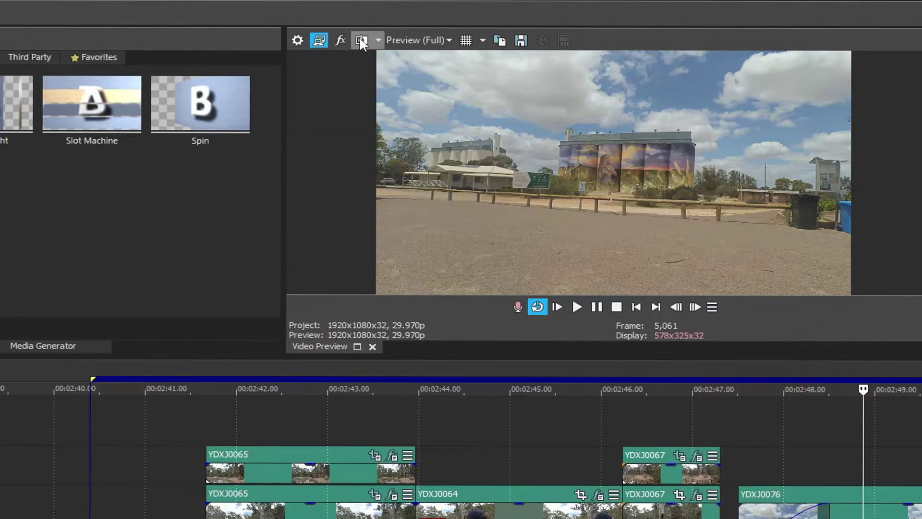
Toggle the before/after split comparison and external monitor preview to compare the silos shot
left_click(361, 40)
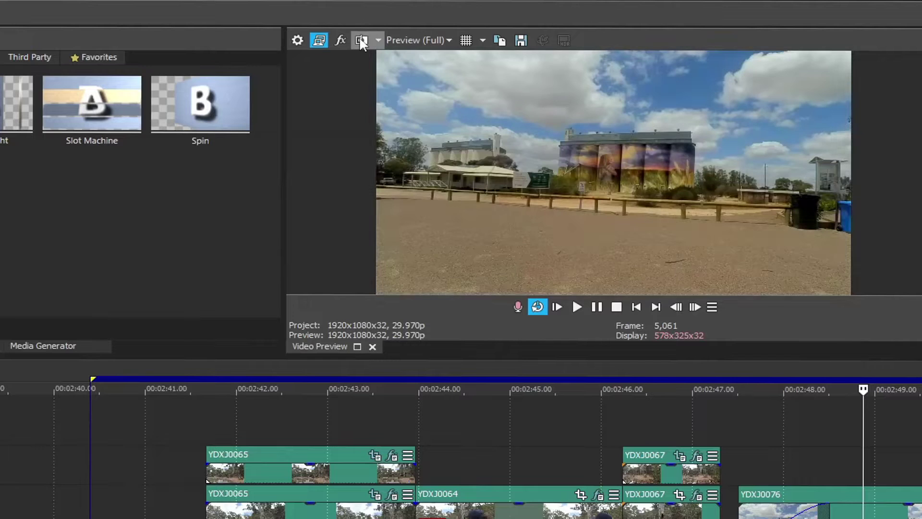
left_click(361, 41)
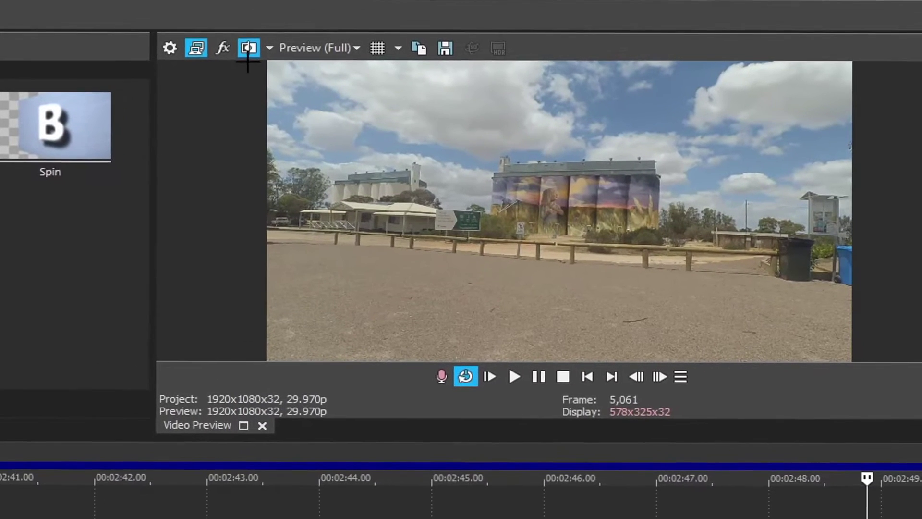
left_click(276, 46)
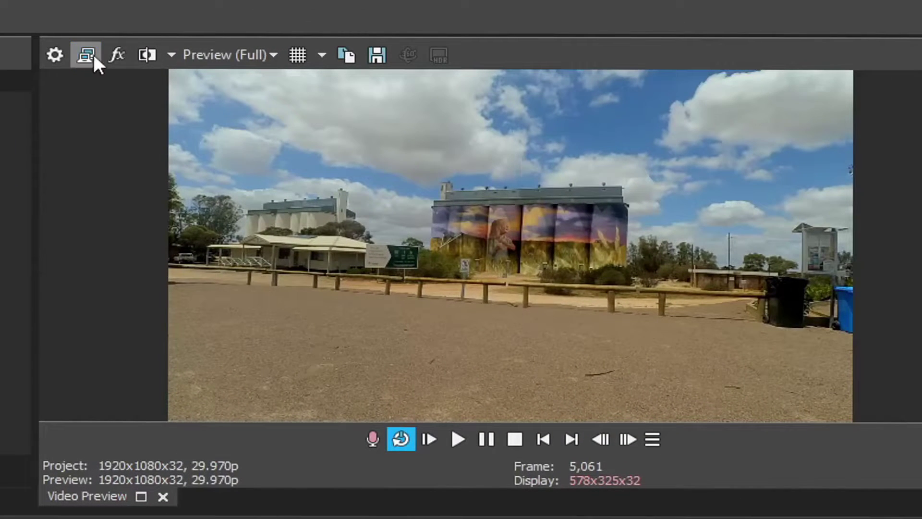
left_click(91, 55)
left_click(139, 55)
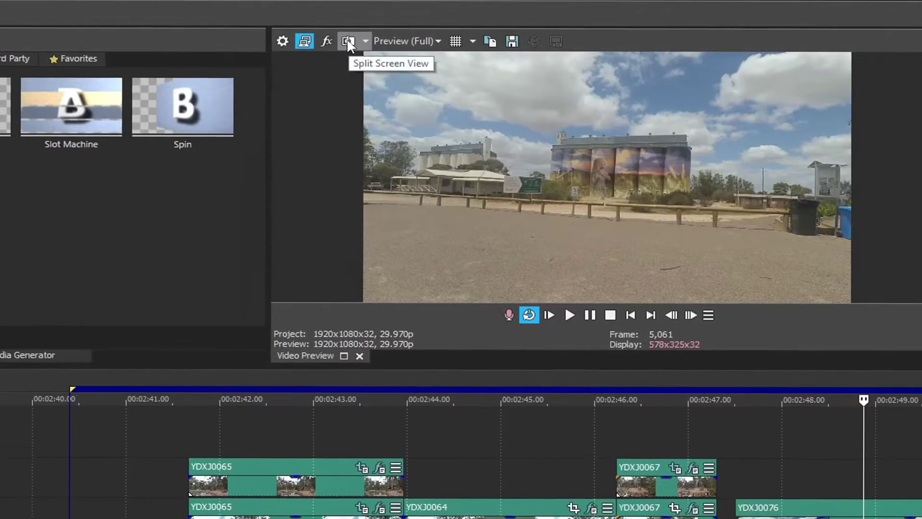
left_click(272, 46)
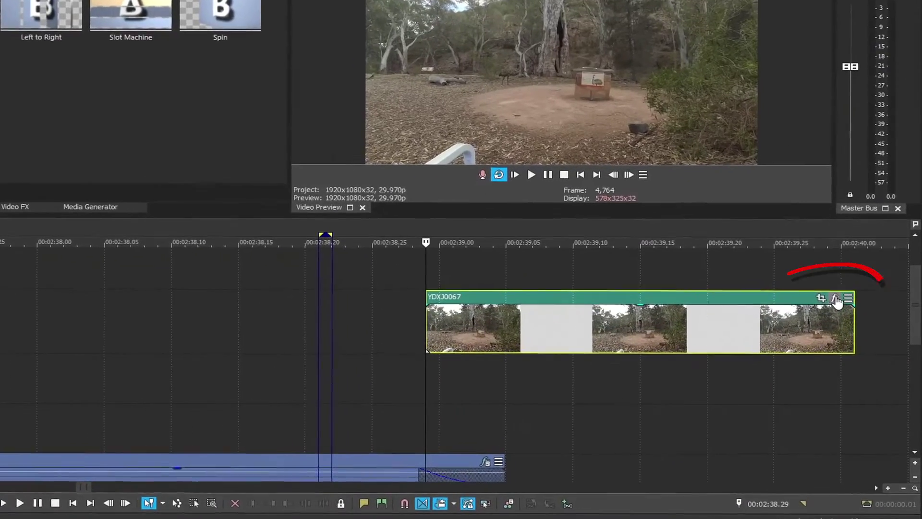
Open the Event FX for clip YDXJ0067
left_click(844, 310)
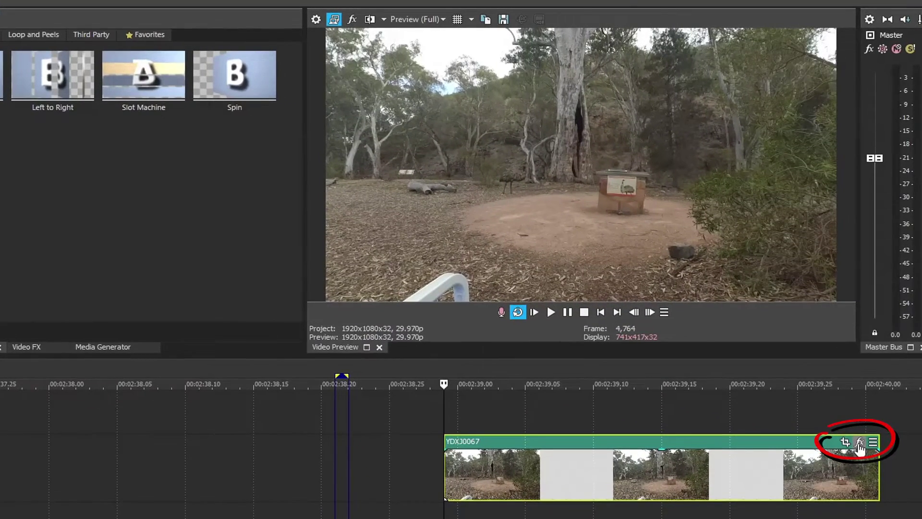
Add Brightness and Contrast plus Color Corrector (Secondary) to clip YDXJ0067
left_click(859, 445)
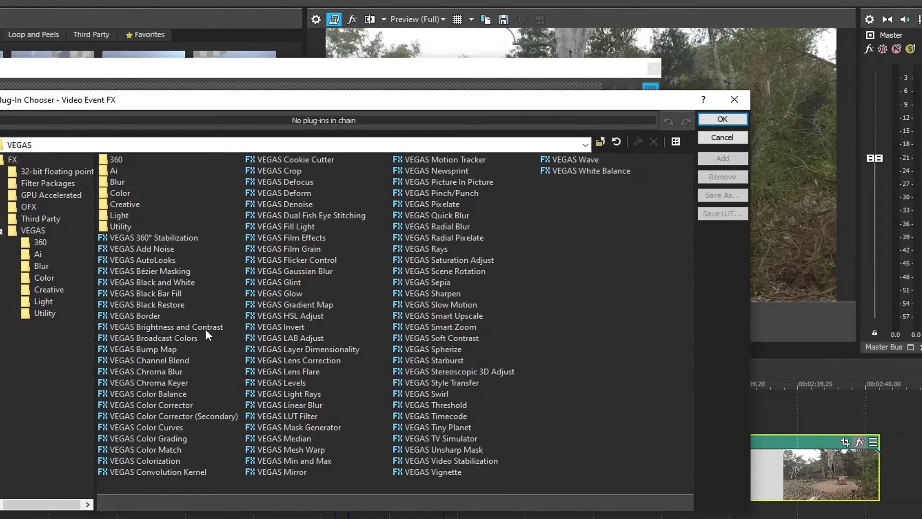
left_click(205, 327)
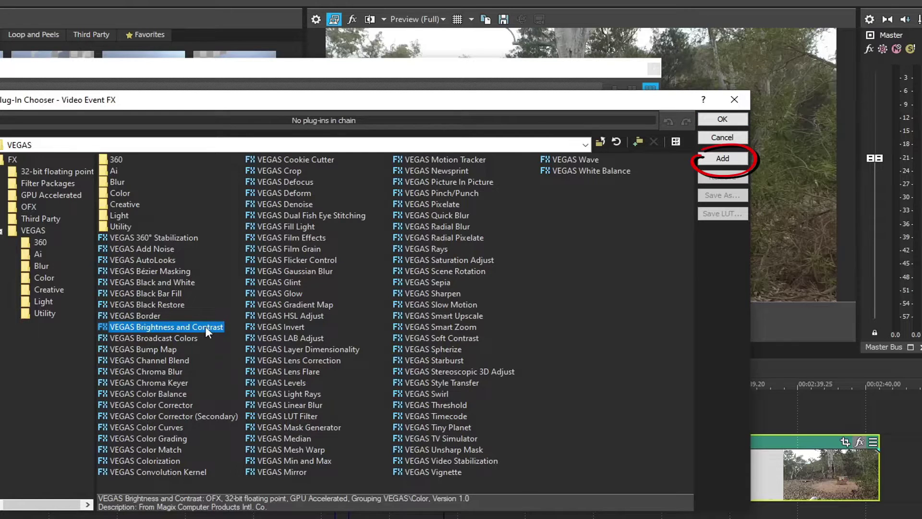
left_click(215, 416, "ctrl")
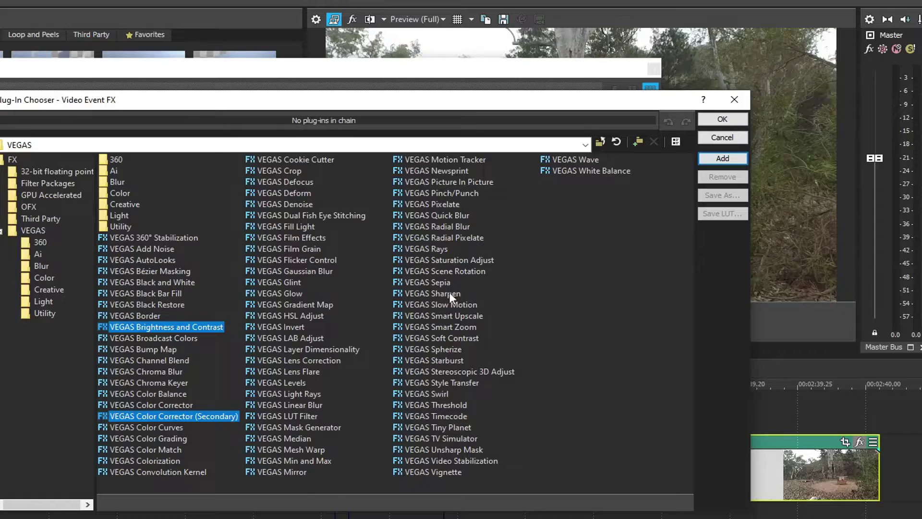
key("Return")
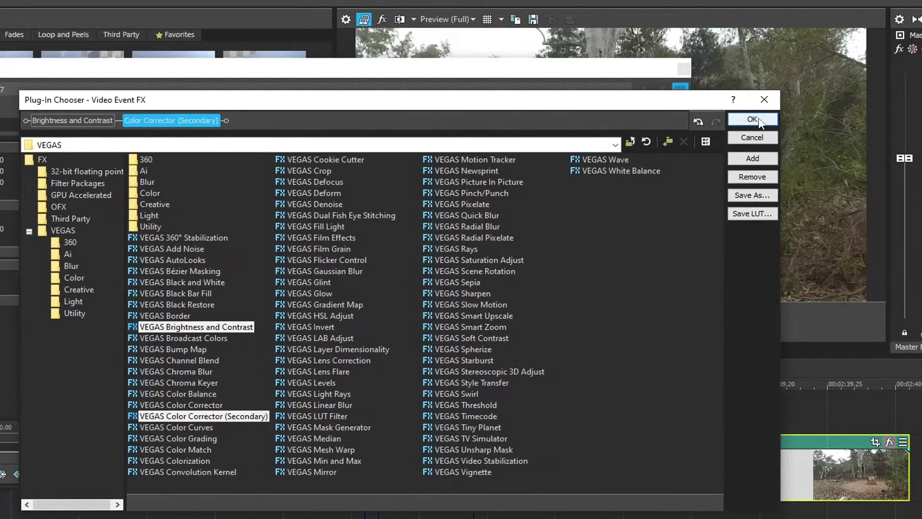
left_click(758, 120)
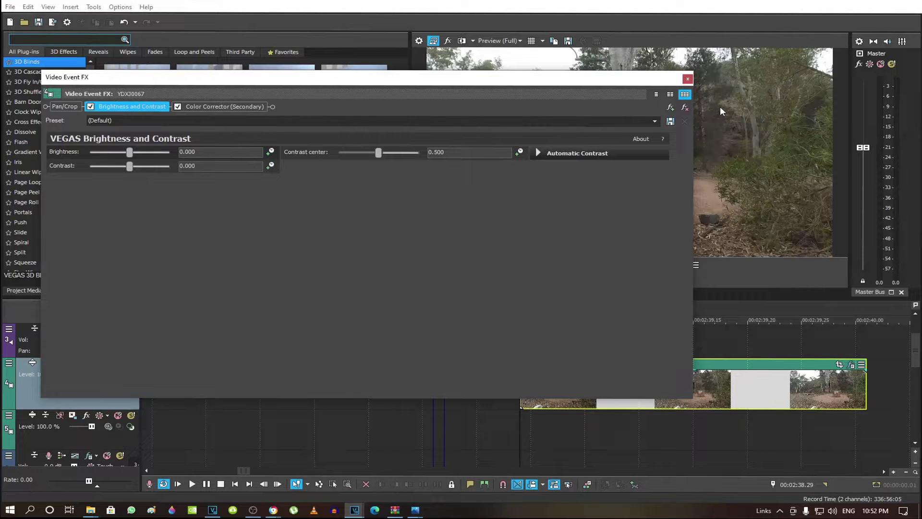
Reopen YDXJ0067's effects, enable Brightness and Contrast, and set Brightness to -0.034
left_click(687, 78)
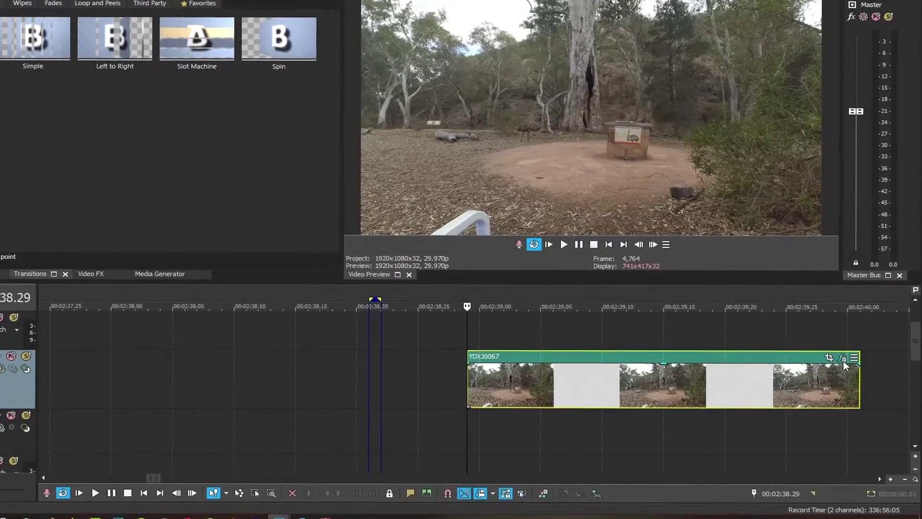
left_click(843, 359)
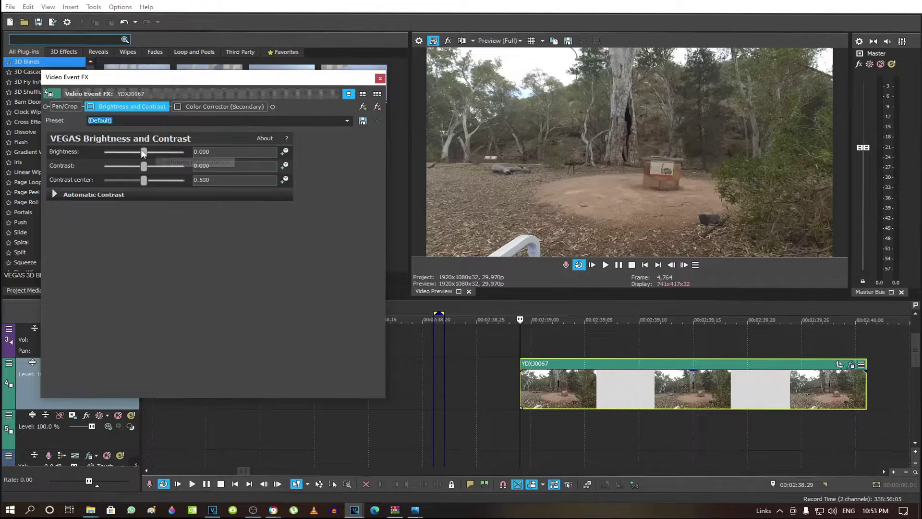
mouse_move(143, 151)
left_mouse_down()
mouse_move(171, 152)
mouse_move(123, 154)
mouse_move(170, 162)
mouse_move(122, 156)
mouse_move(175, 162)
mouse_move(151, 161)
left_mouse_up()
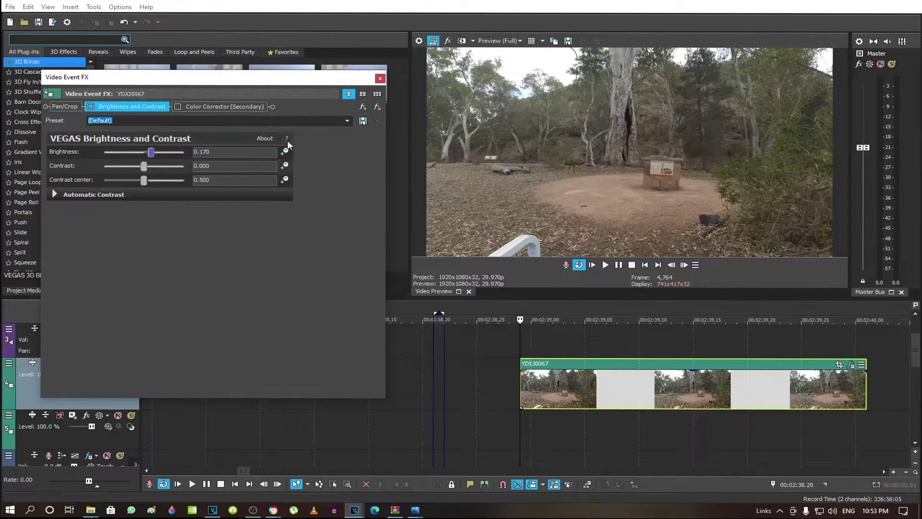
left_click(91, 107)
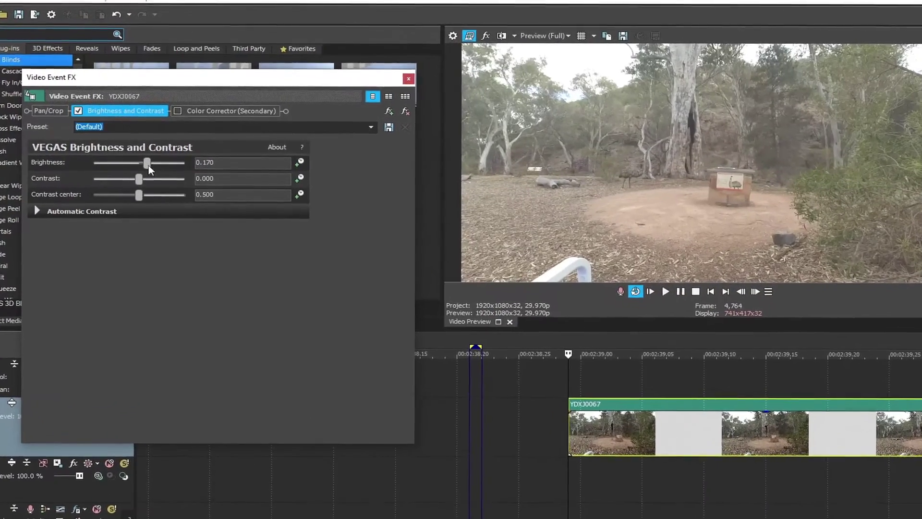
left_click_drag(150, 156, 136, 180)
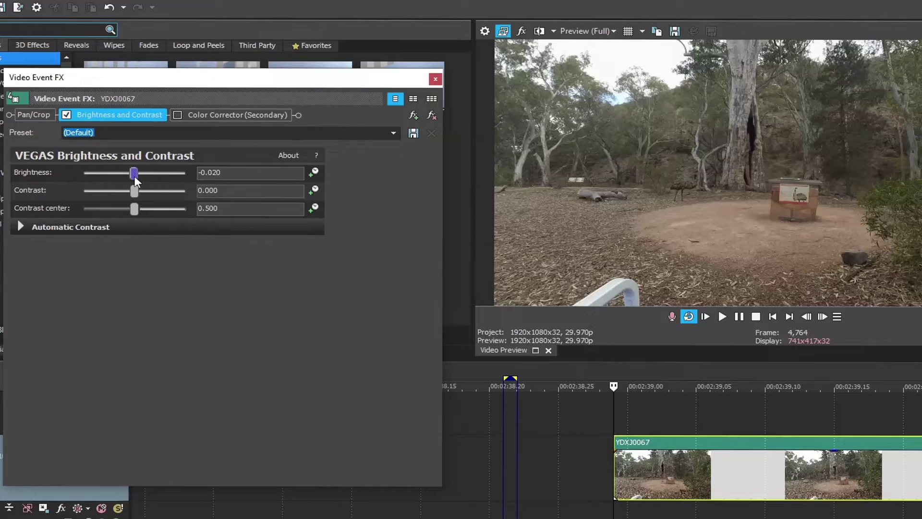
left_click_drag(135, 178, 145, 159)
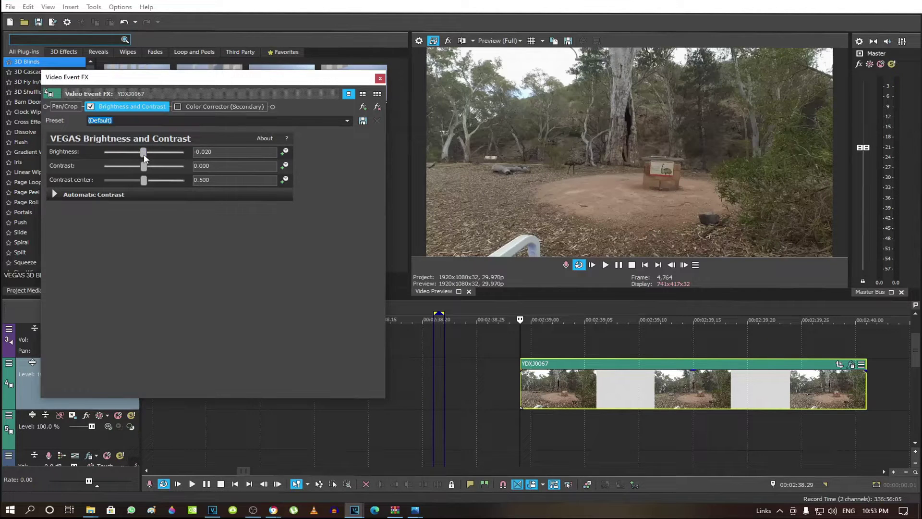
left_click_drag(144, 157, 143, 156)
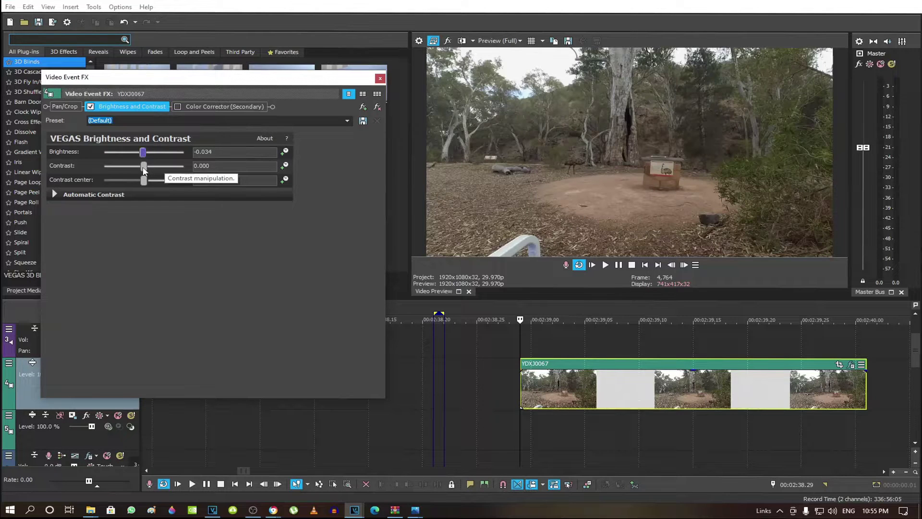
Set Contrast to 0.129 and Contrast center to 0.088 on YDXJ0067
mouse_move(144, 170)
left_mouse_down()
mouse_move(130, 166)
mouse_move(161, 166)
mouse_move(149, 165)
left_mouse_up()
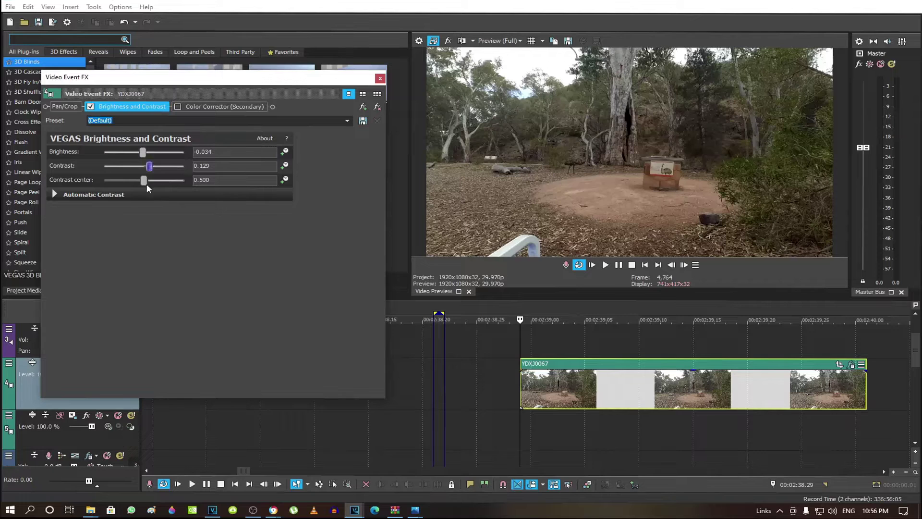
left_click_drag(144, 180, 149, 219)
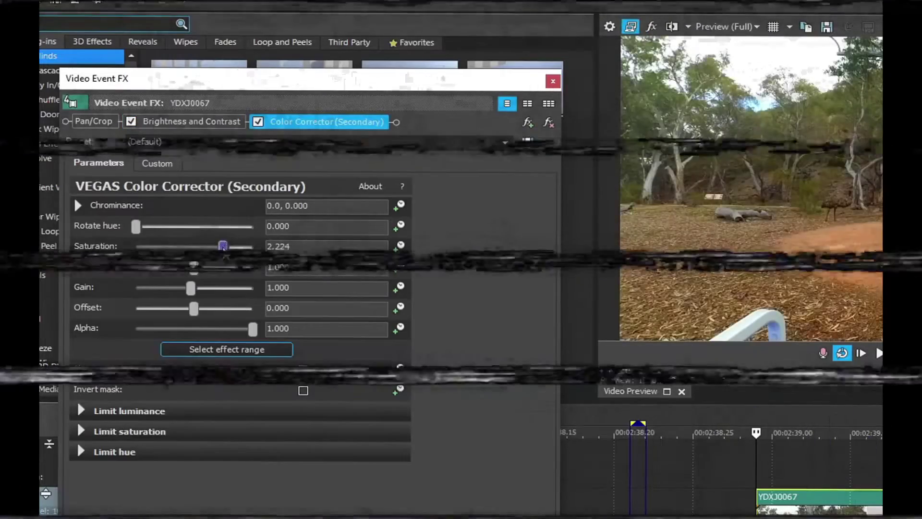
Set Color Corrector (Secondary) to saturation 1.653, gamma 1.224, gain 0.992, offset 8.639
left_click_drag(222, 246, 200, 246)
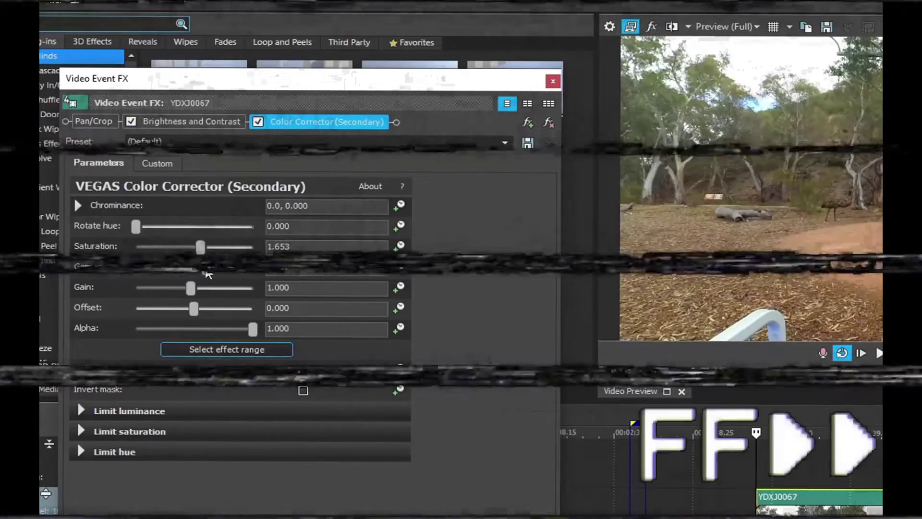
left_click_drag(191, 288, 196, 308)
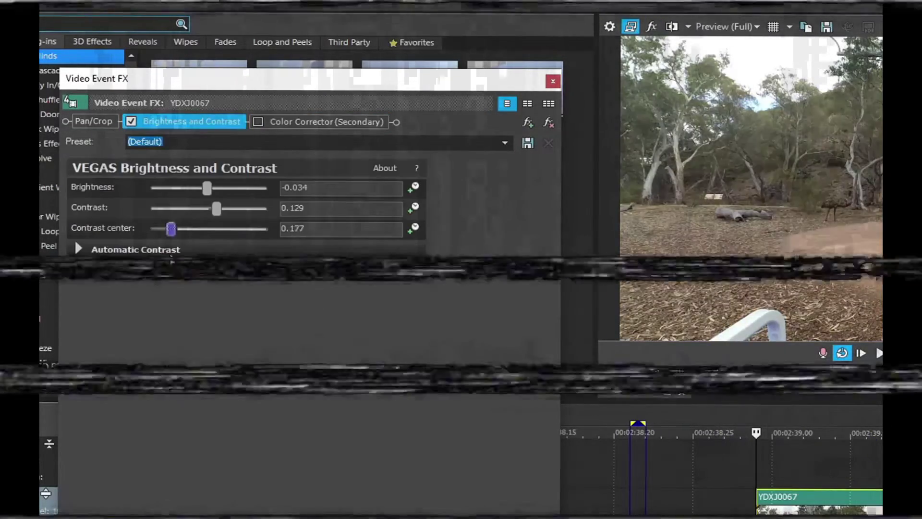
left_click(312, 122)
left_click_drag(199, 249, 224, 252)
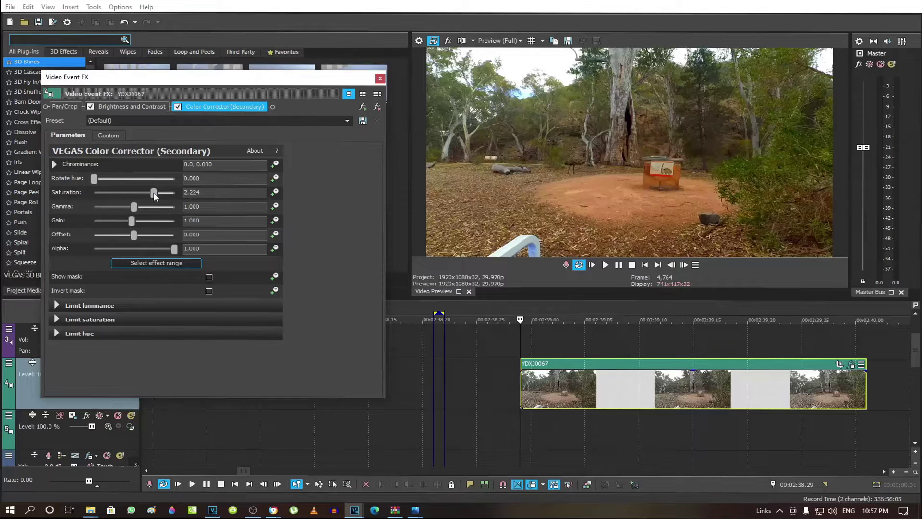
left_click_drag(154, 194, 133, 224)
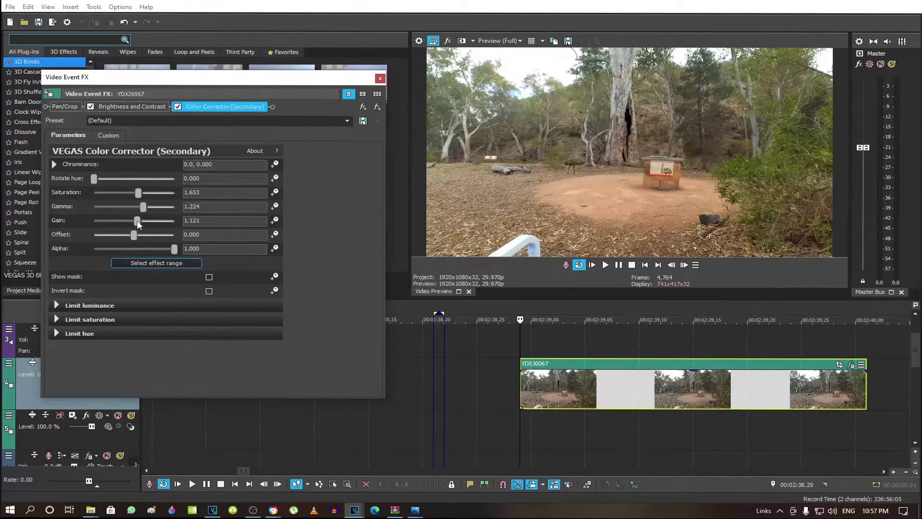
left_click_drag(134, 234, 139, 237)
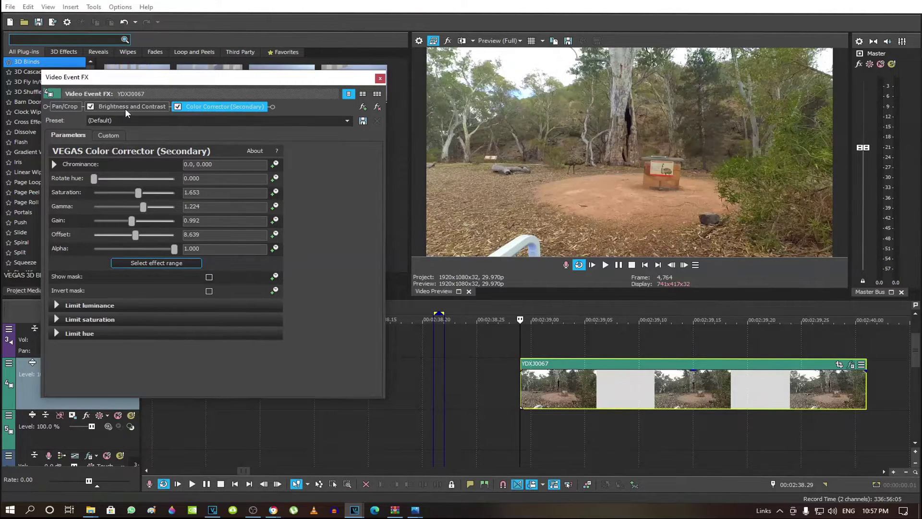
left_click(126, 108)
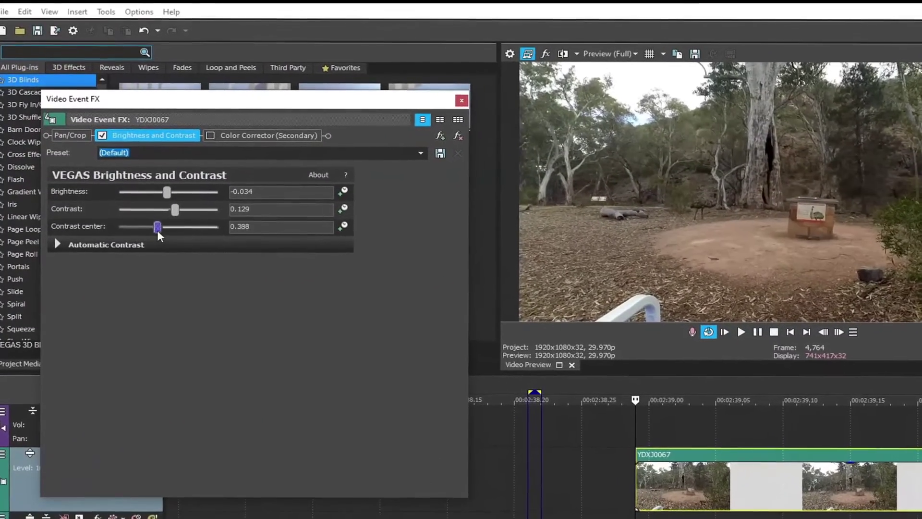
Re-enable Color Corrector (Secondary) at saturation 1.776, gamma 1.129, gain 1.056, offset 5.184
left_click(244, 128)
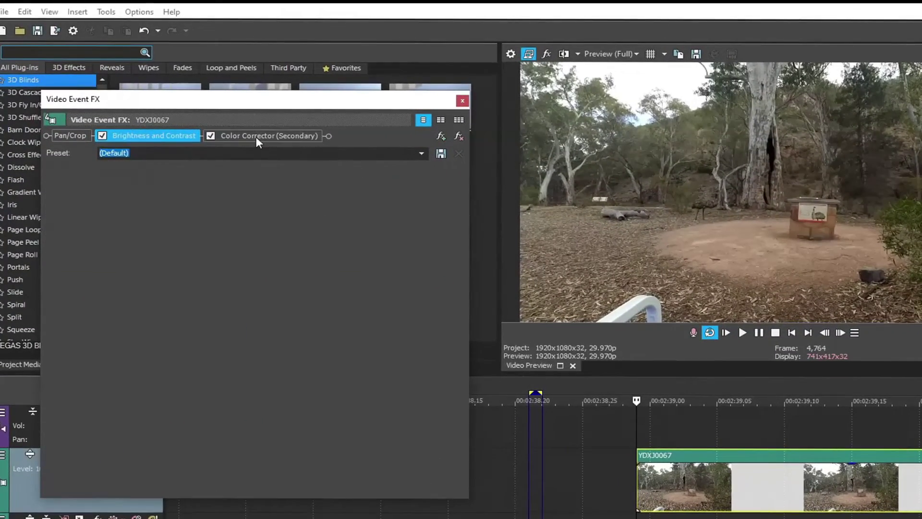
mouse_move(139, 242)
left_mouse_down()
mouse_move(181, 243)
mouse_move(161, 243)
mouse_move(156, 261)
mouse_move(168, 260)
mouse_move(156, 238)
mouse_move(147, 255)
mouse_move(136, 237)
left_mouse_up()
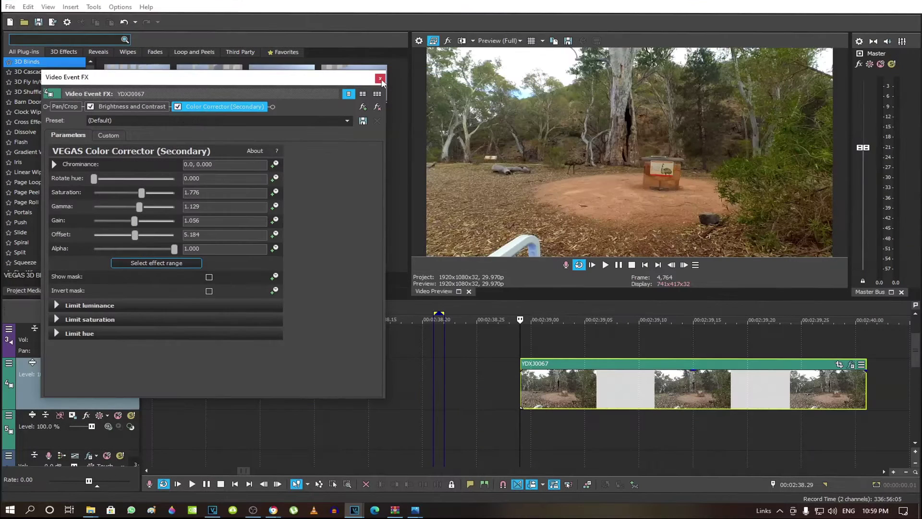
left_click(776, 20)
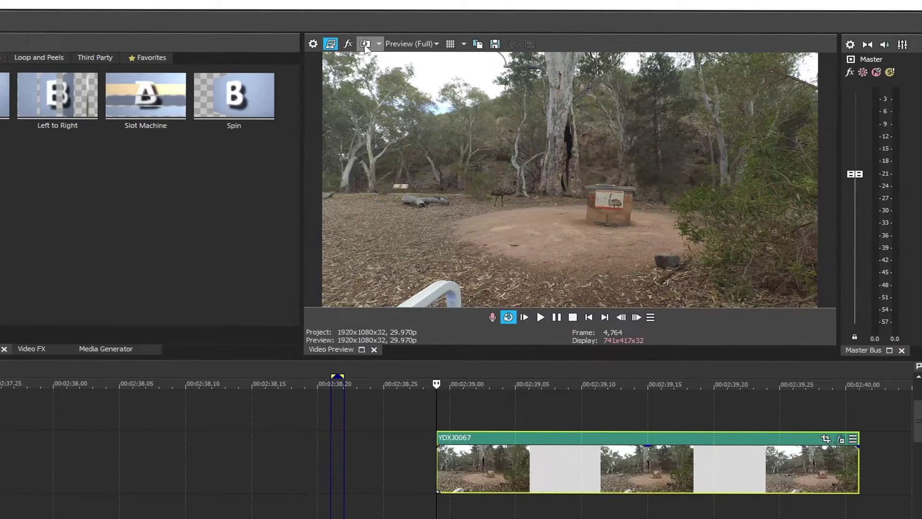
Compare the corrected YDXJ0067 clip before and after in the split preview
left_click(365, 45)
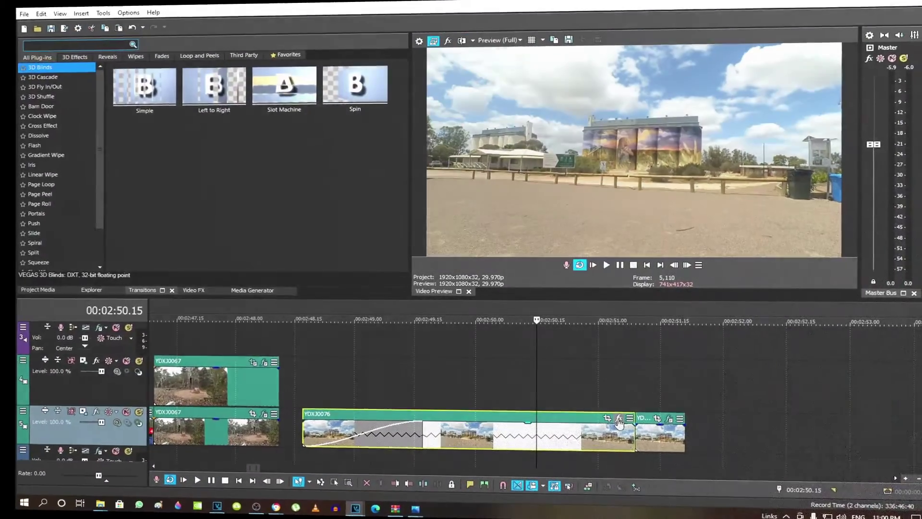
Add Brightness and Contrast plus Color Corrector (Secondary) to silo clip YDXJ0076
left_click(617, 426)
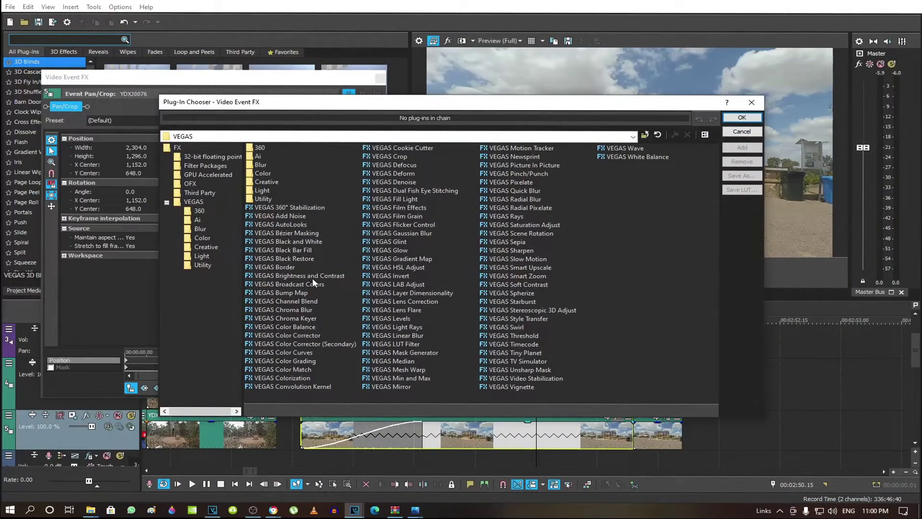
left_click(312, 277)
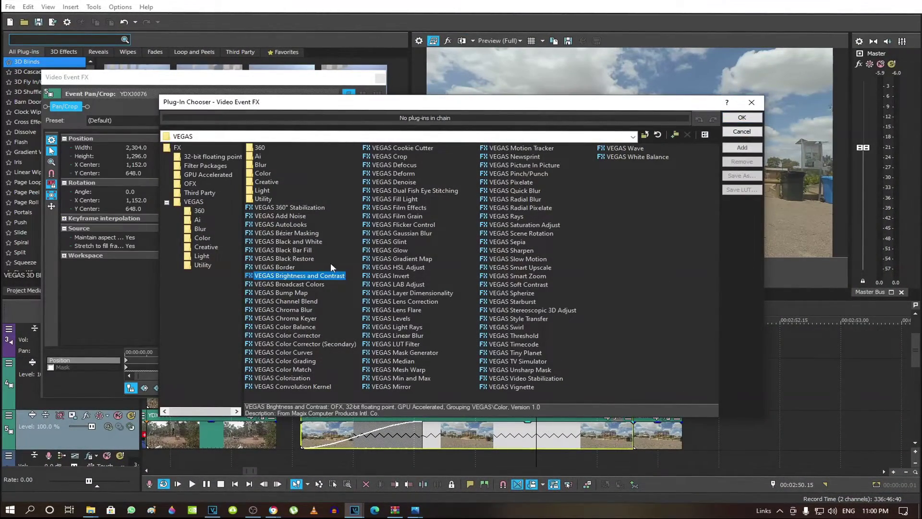
left_click(338, 343, "ctrl")
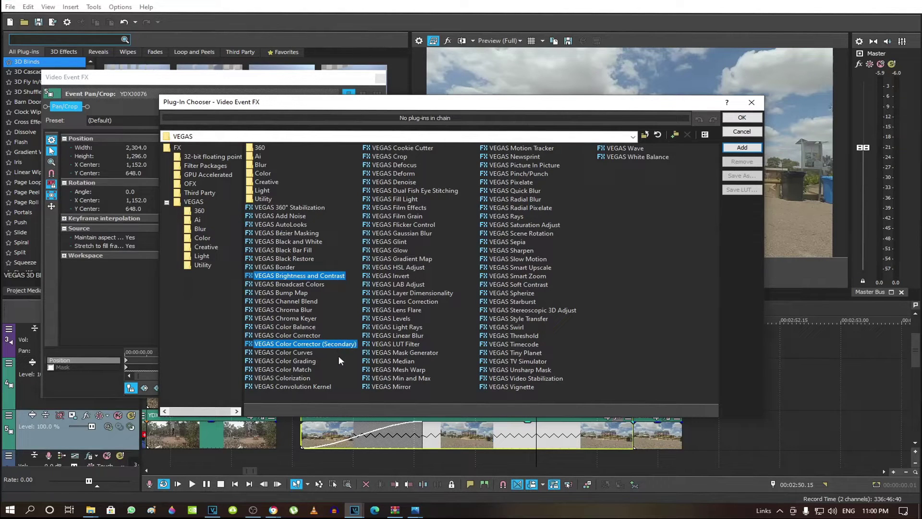
left_click(742, 147)
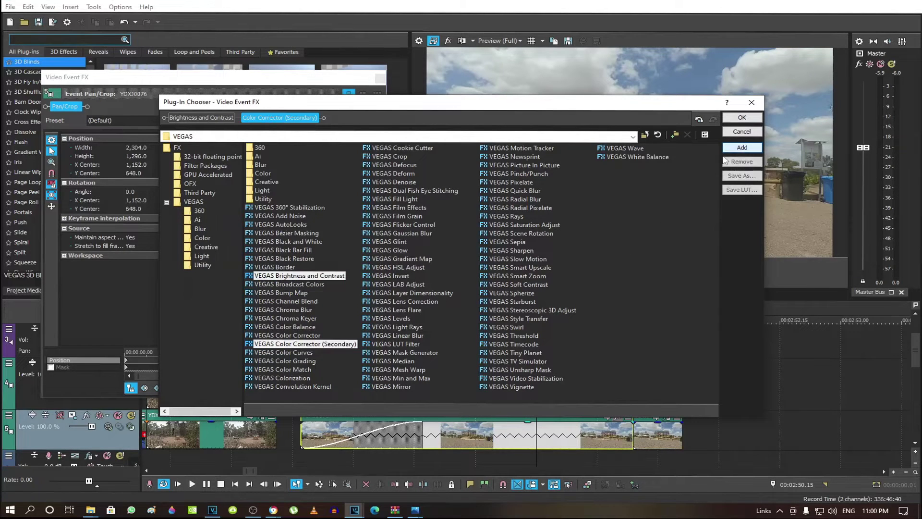
left_click(741, 118)
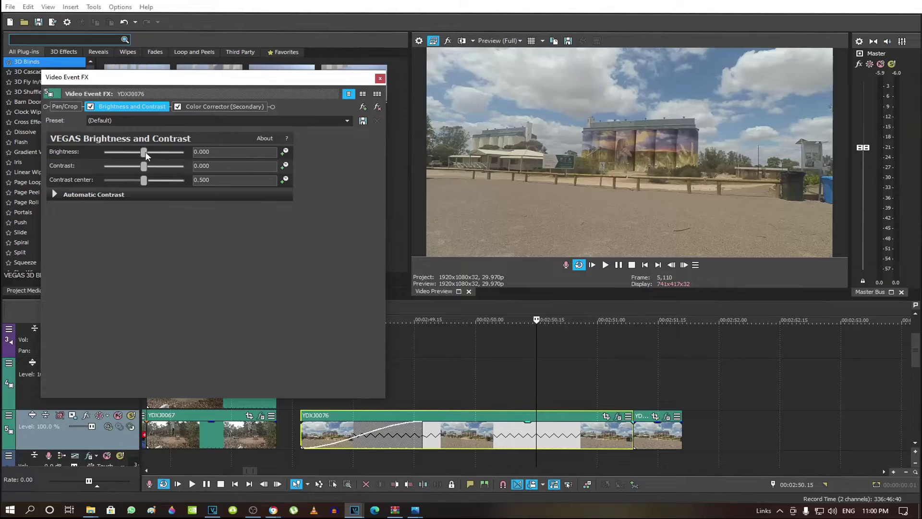
Raise the silo clip's brightness to 0.116 and its contrast, check the Color Corrector (Secondary) settings, and turn on the before/after split preview
left_click_drag(144, 151, 160, 166)
left_click(225, 107)
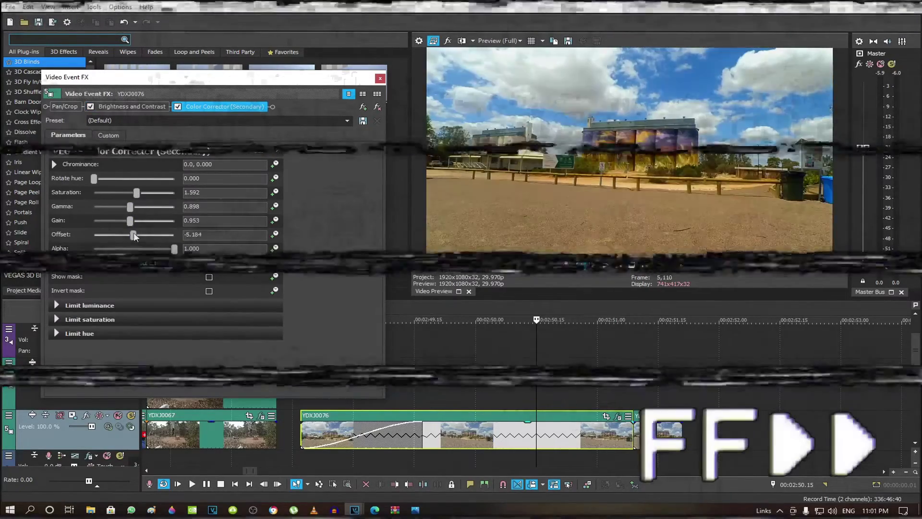
left_click(461, 42)
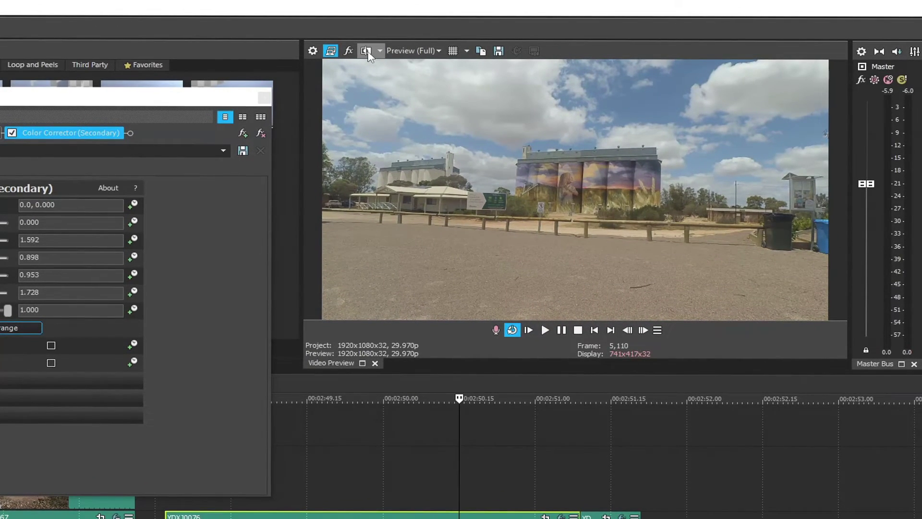
Turn off the split-screen comparison to see the whole colour-corrected silo shot
left_click(369, 54)
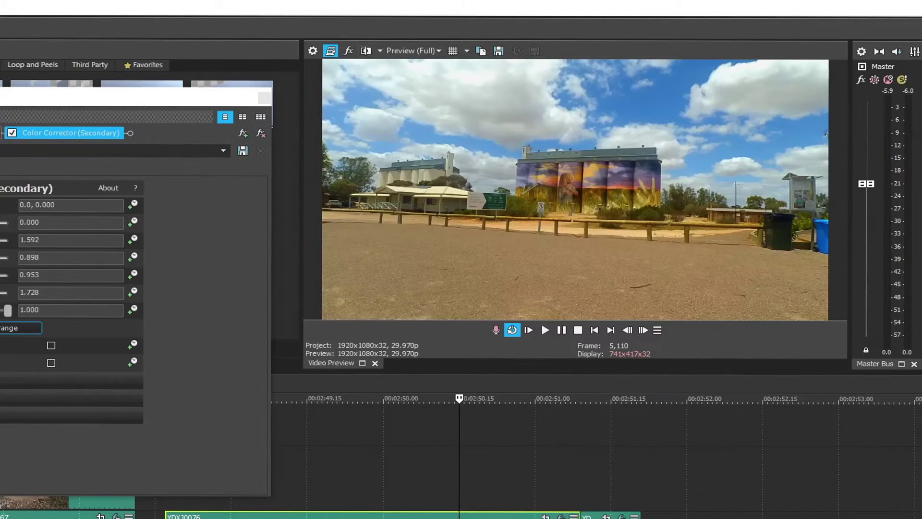